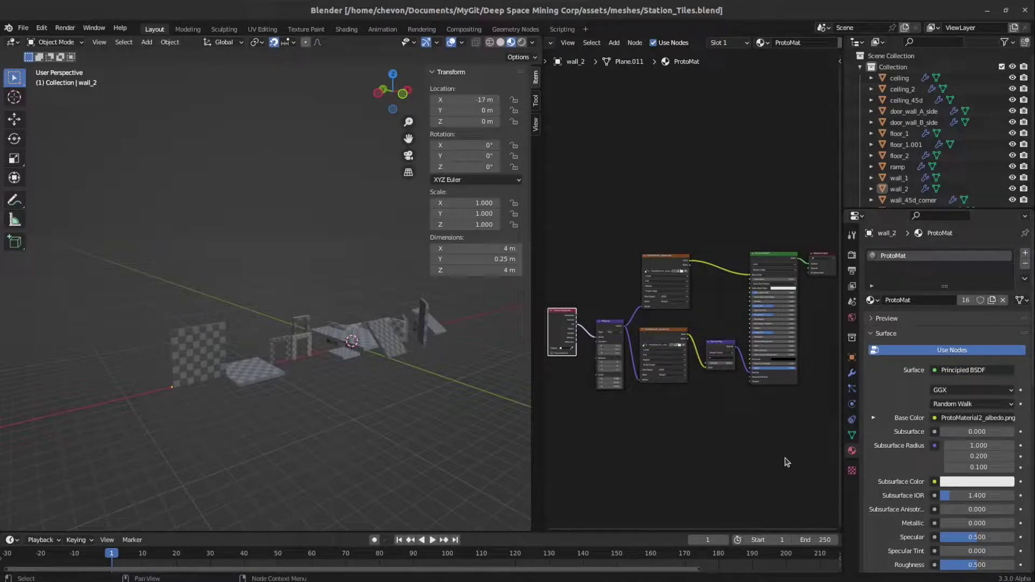
{"action": "scroll", "coordinate": [250, 355], "scroll_direction": "up", "scroll_amount": 2}
{"action": "scroll", "coordinate": [250, 355], "scroll_direction": "up", "scroll_amount": 2}
{"action": "scroll", "coordinate": [250, 389], "scroll_direction": "up", "scroll_amount": 2}
{"action": "scroll", "coordinate": [250, 423], "scroll_direction": "up", "scroll_amount": 2}
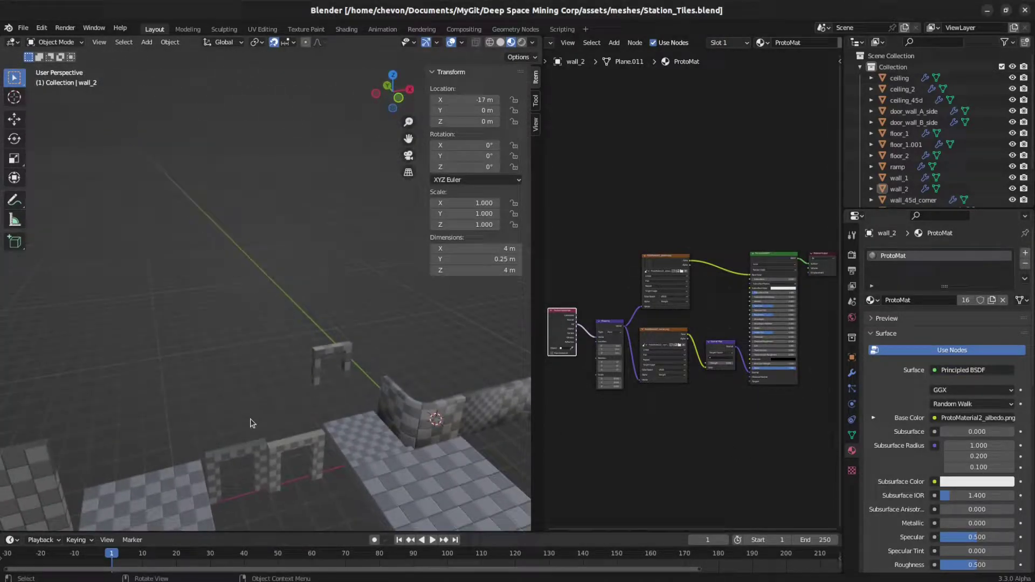
- Orbit over the station's rooms and ceiling tiles, view it from above, then run the project
{"action": "middle_click_drag", "start_coordinate": [250, 424], "coordinate": [228, 383]}
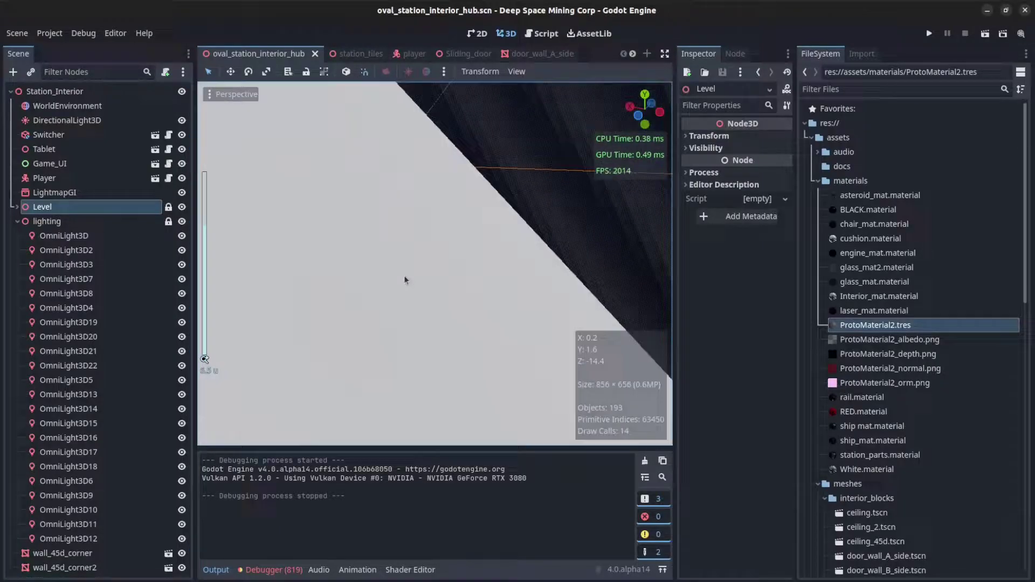
{"action": "mouse_move", "coordinate": [410, 301]}
{"action": "middle_mouse_down"}
{"action": "mouse_move", "coordinate": [565, 239]}
{"action": "mouse_move", "coordinate": [578, 251]}
{"action": "mouse_move", "coordinate": [612, 247]}
{"action": "middle_mouse_up"}
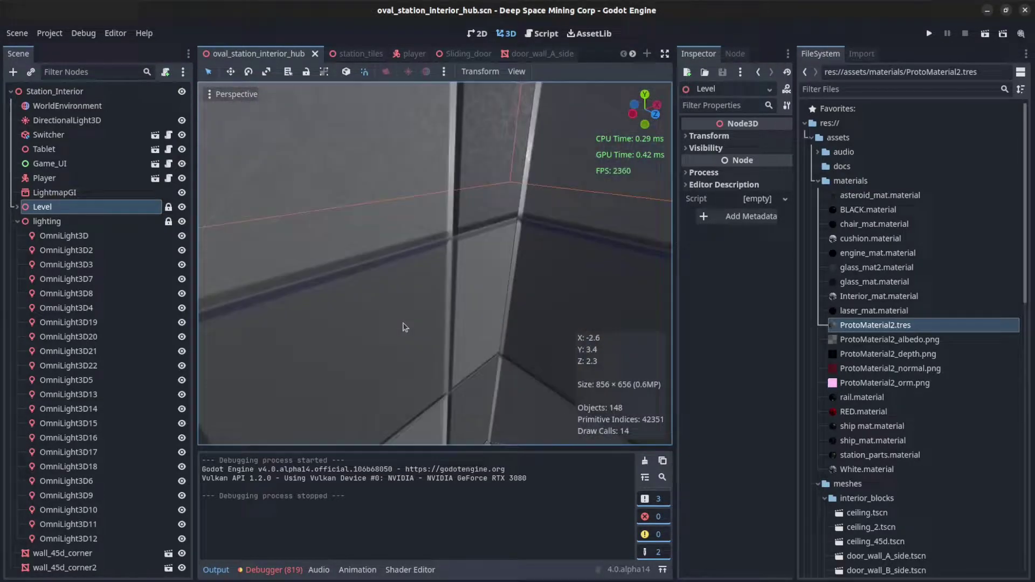
{"action": "middle_click_drag", "start_coordinate": [544, 268], "coordinate": [444, 339]}
{"action": "scroll", "coordinate": [379, 348], "scroll_direction": "down", "scroll_amount": 10}
{"action": "middle_click_drag", "start_coordinate": [379, 348], "coordinate": [260, 359]}
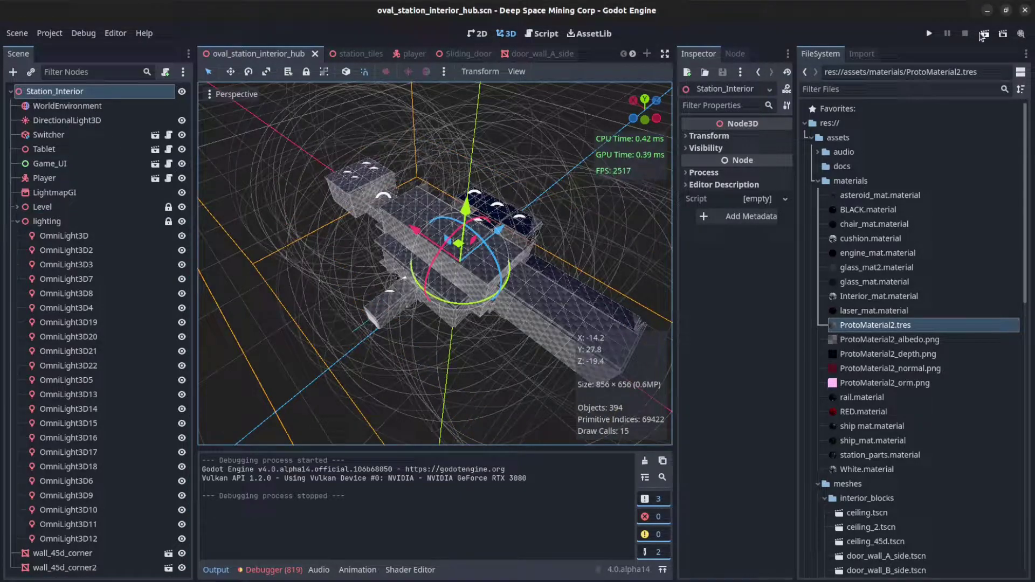
{"action": "left_click", "coordinate": [983, 37]}
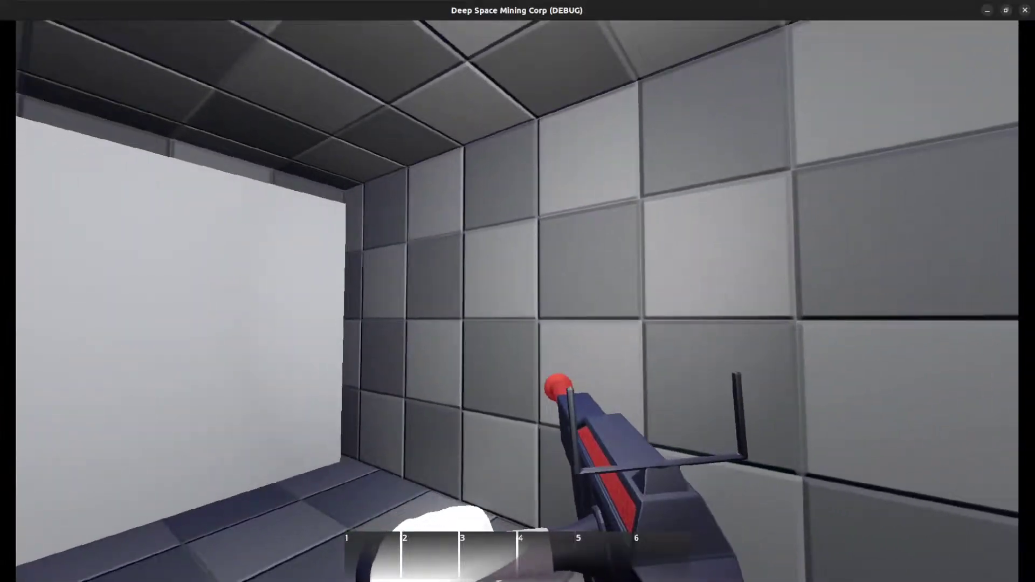
- Walk the player up to the white wall and into the checkered room
{"action": "key", "text": "w"}
{"action": "key", "text": "s"}
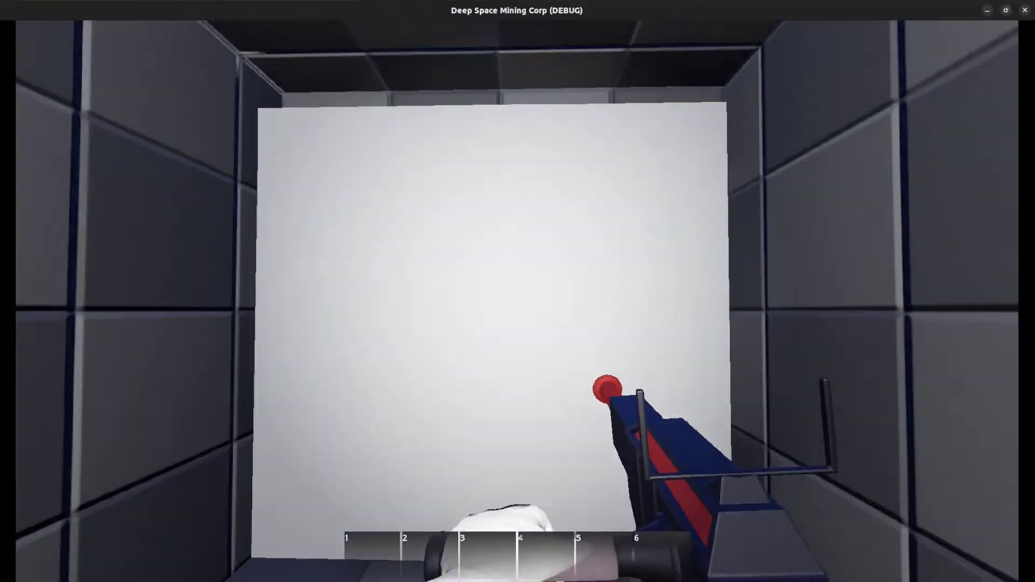
{"action": "key", "text": "w"}
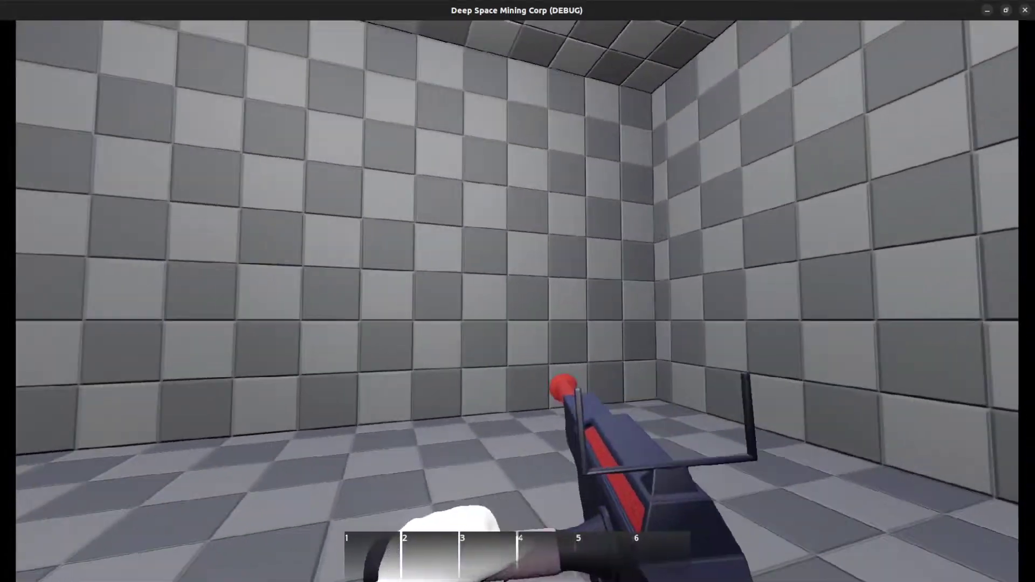
- Walk down the corridor beside the dark tiled wall, back out, and re-enter
{"action": "key", "text": "w"}
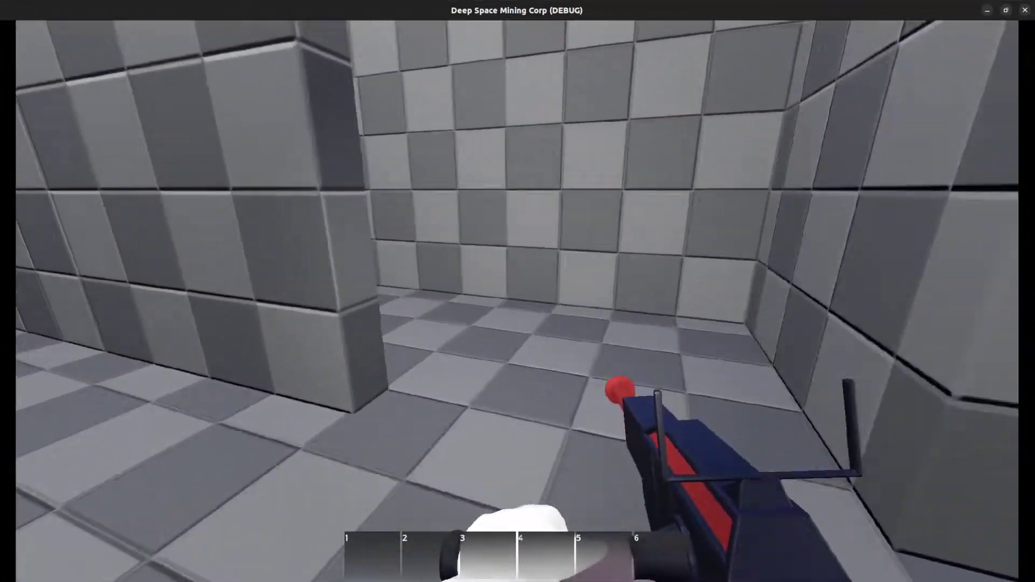
{"action": "key", "text": "w"}
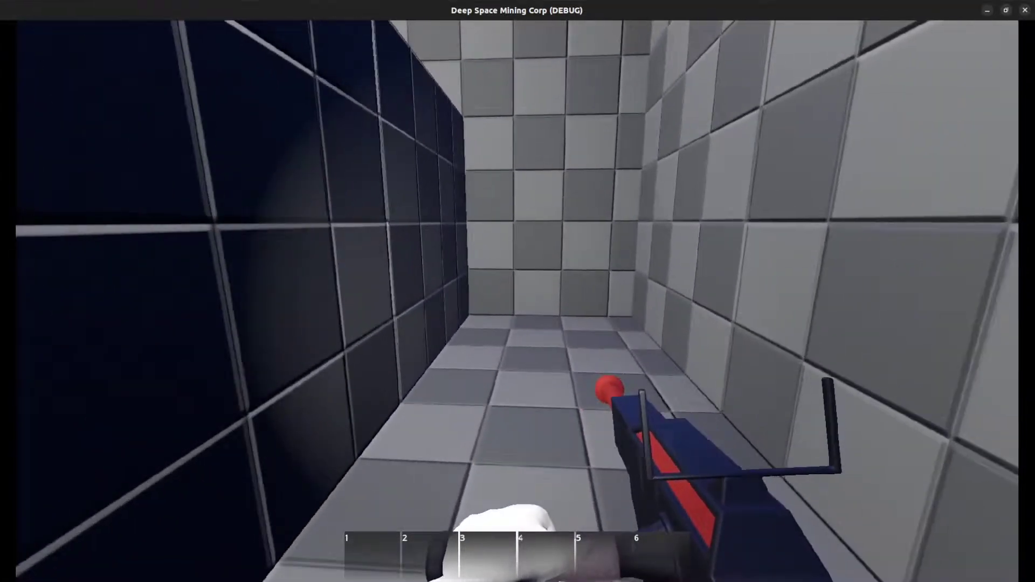
{"action": "key", "text": "s"}
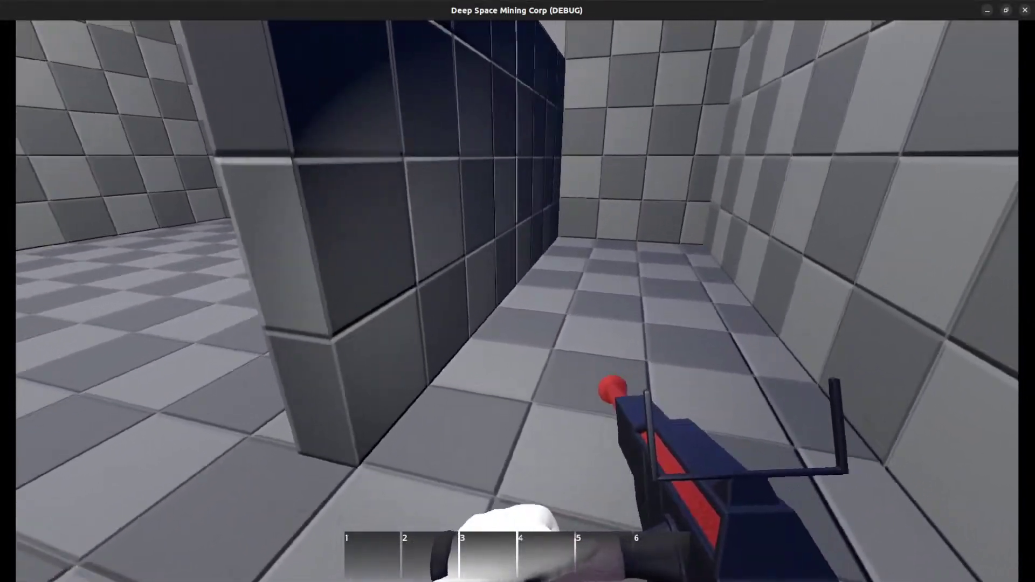
{"action": "key", "text": "w"}
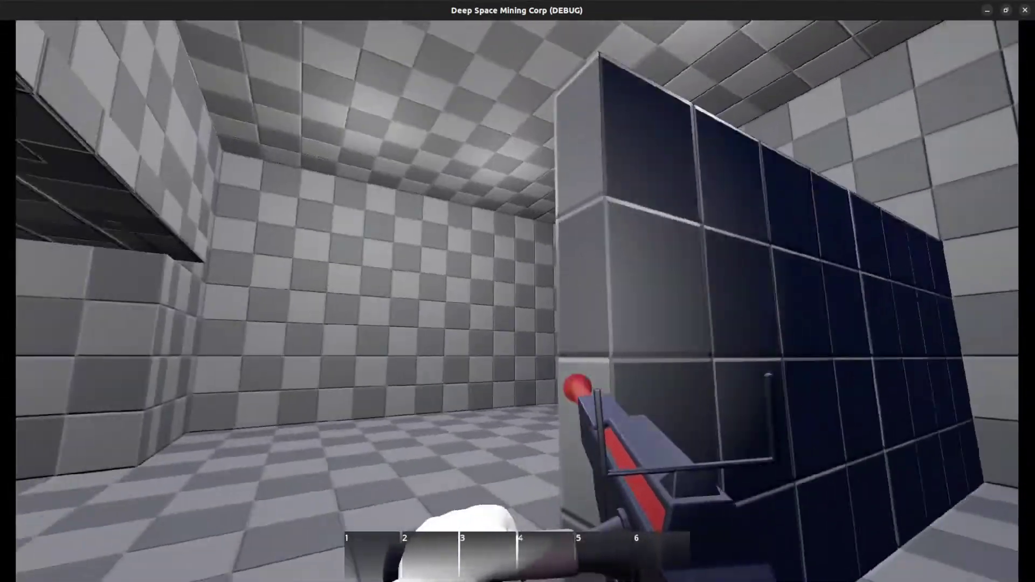
- Look up at the tiled ceiling and checkered wall, then enter the small-tile room
{"action": "key", "text": "w"}
{"action": "key", "text": "w"}
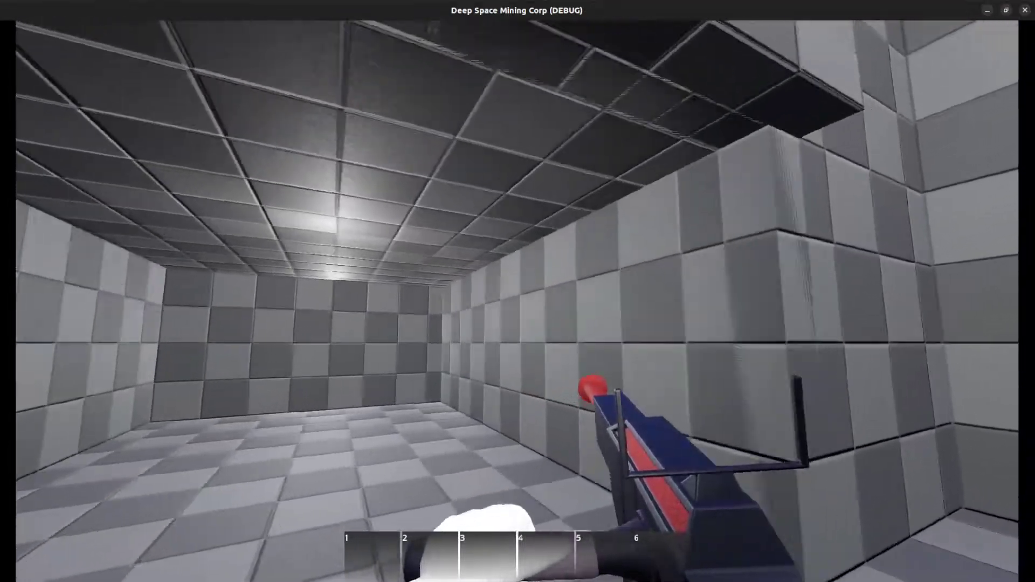
{"action": "key", "text": "w"}
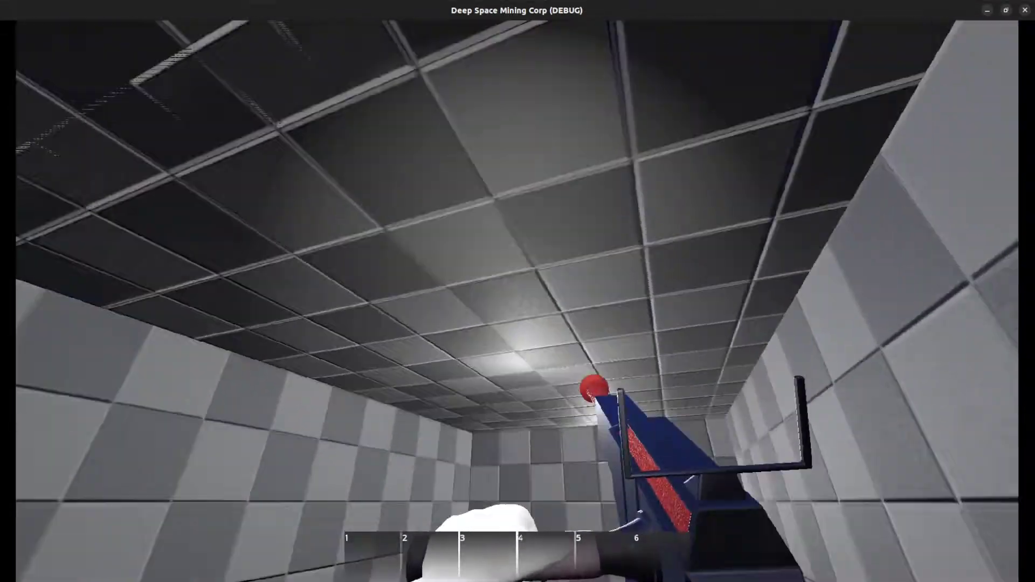
{"action": "key", "text": "w"}
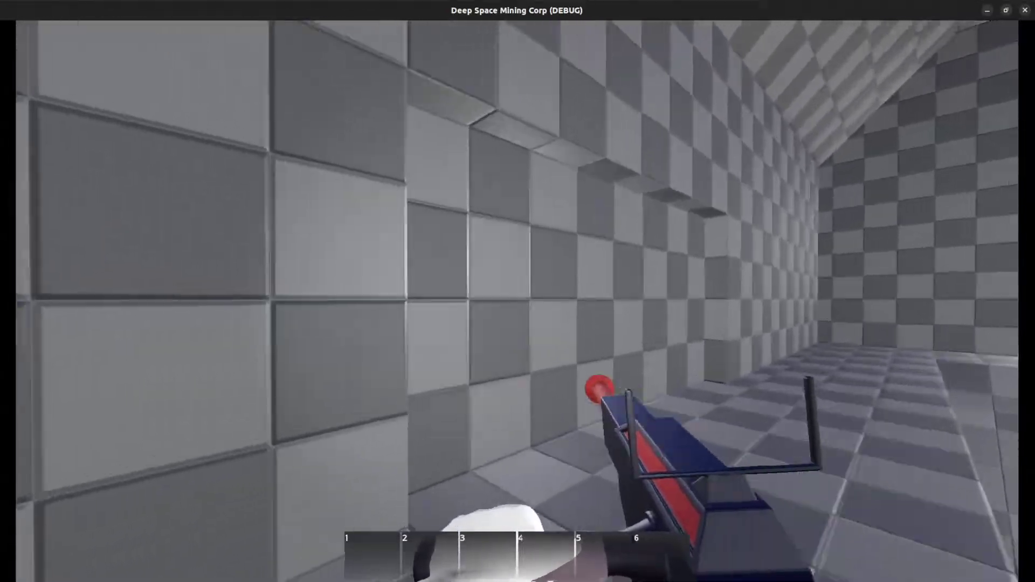
{"action": "key", "text": "w"}
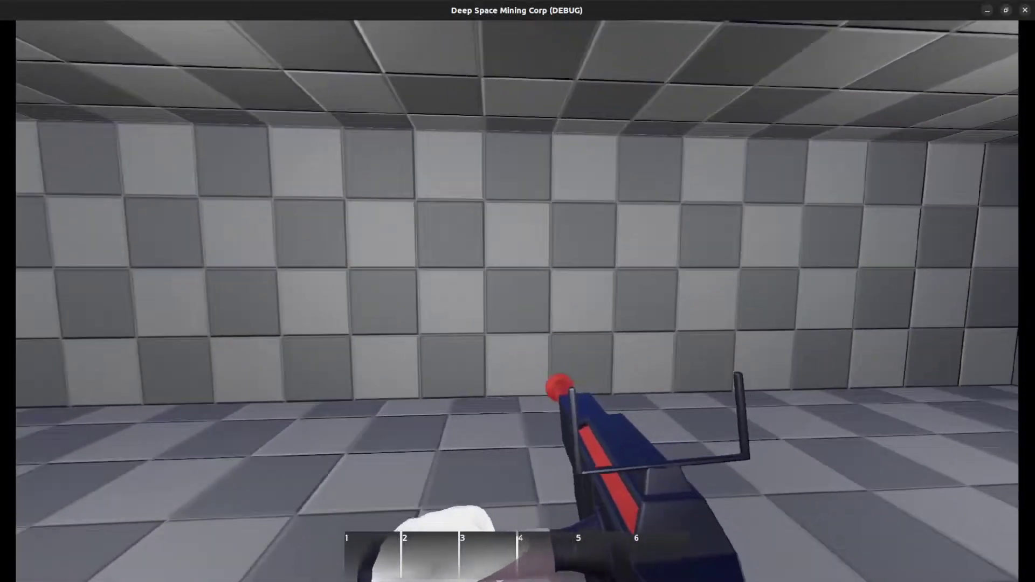
{"action": "key", "text": "w"}
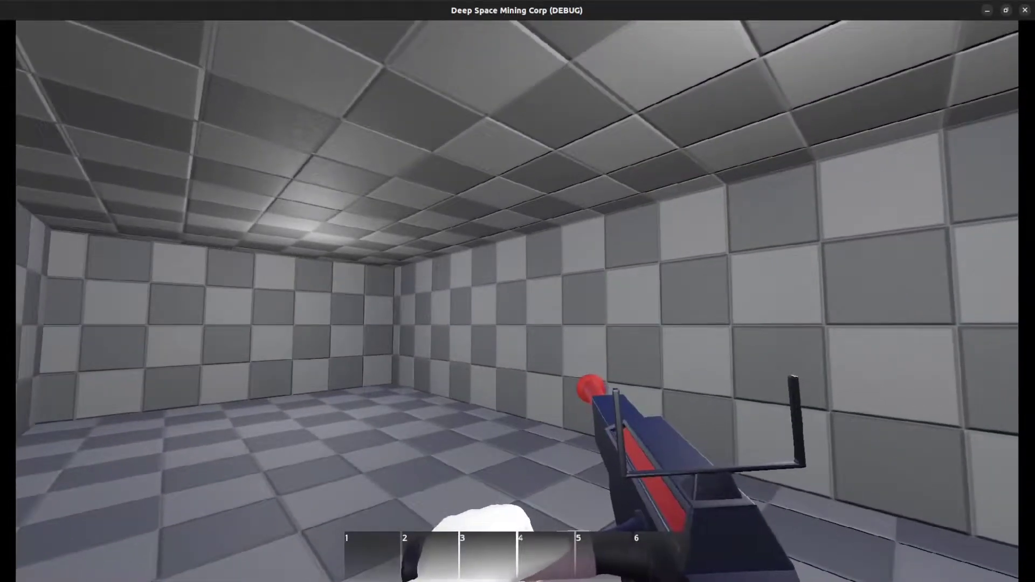
{"action": "key", "text": "w"}
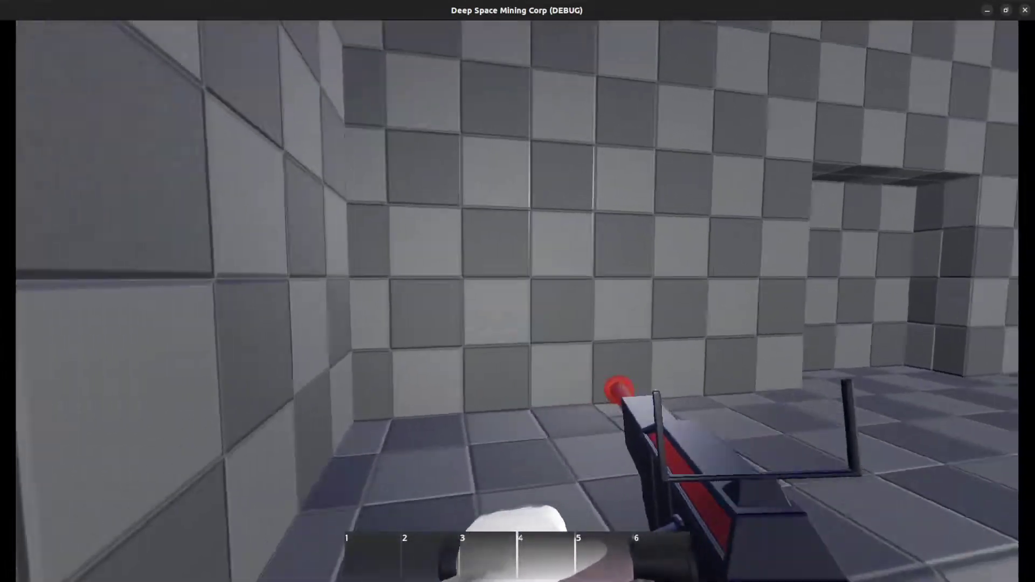
- Walk past the checkered pillars into the larger checkered room
{"action": "key", "text": "w"}
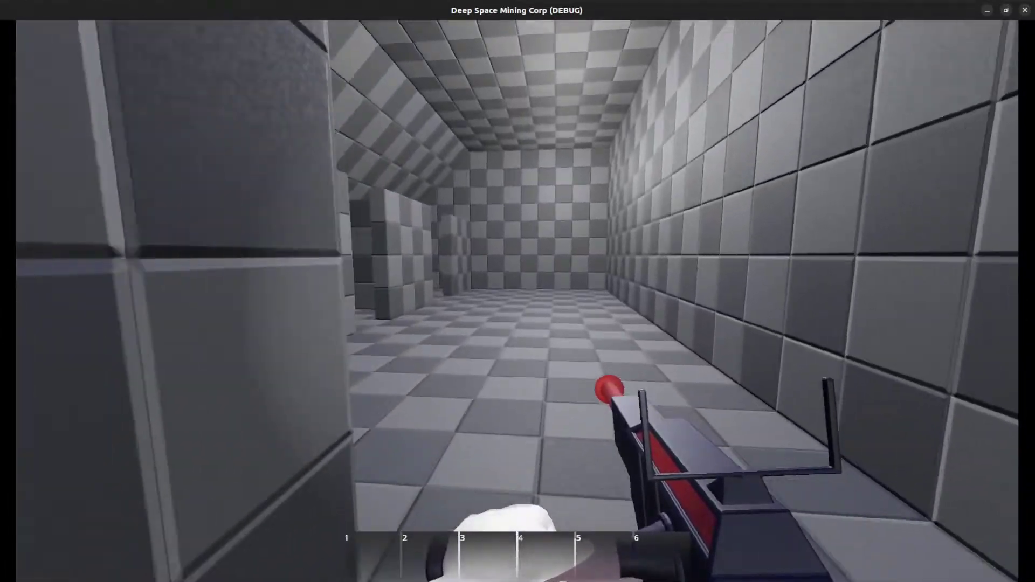
{"action": "key", "text": "w"}
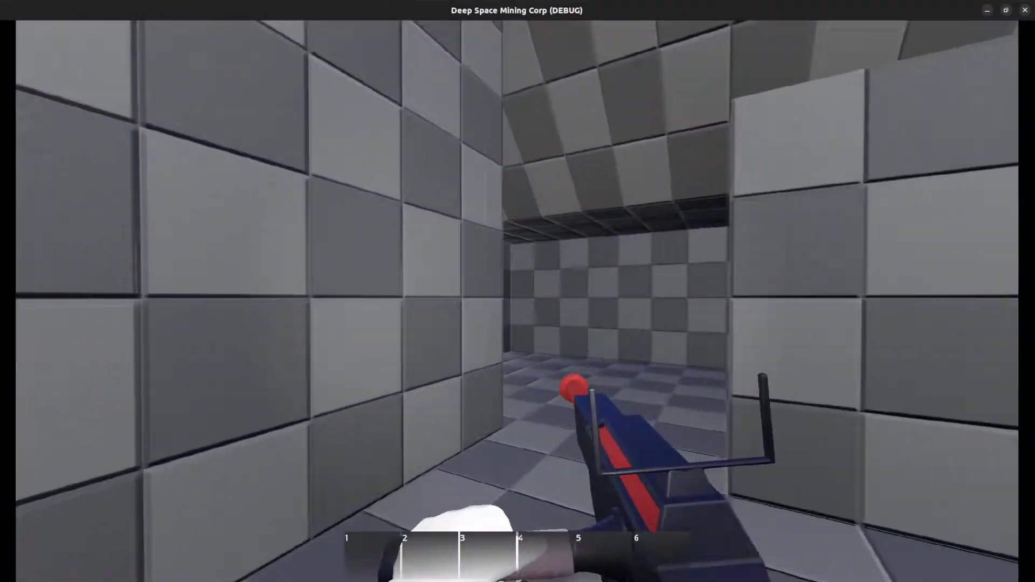
{"action": "key", "text": "w"}
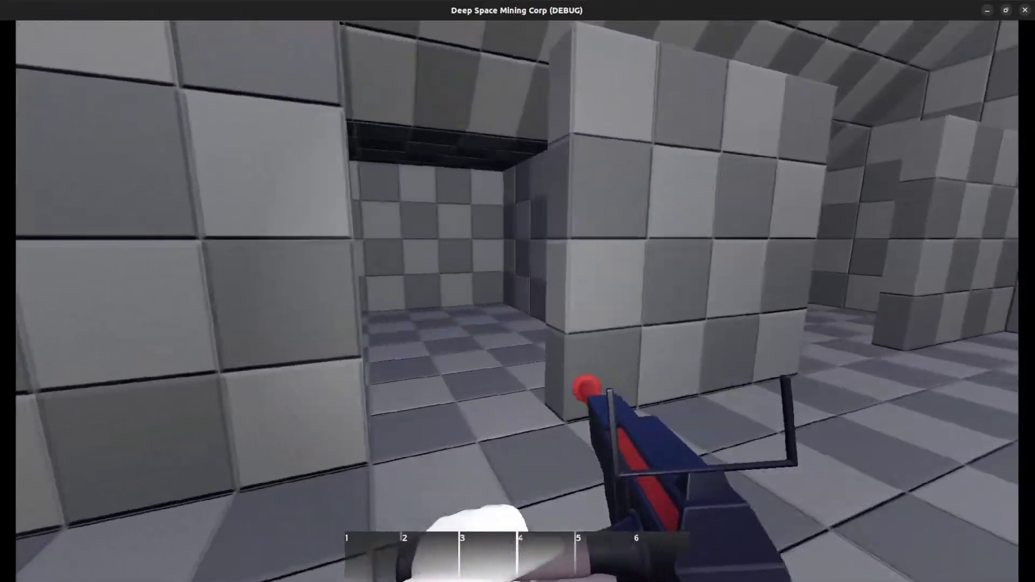
{"action": "key", "text": "w"}
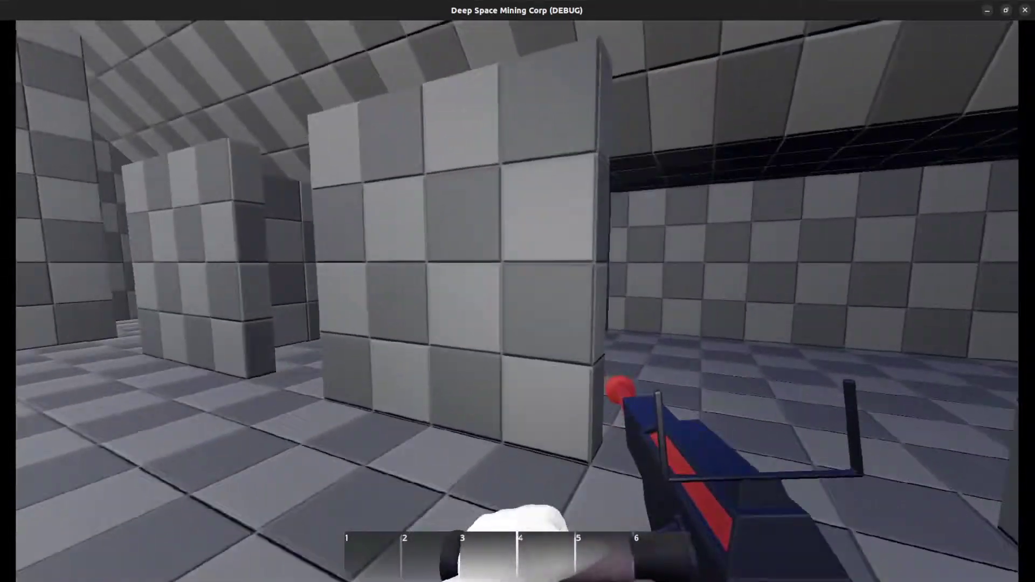
{"action": "key", "text": "w"}
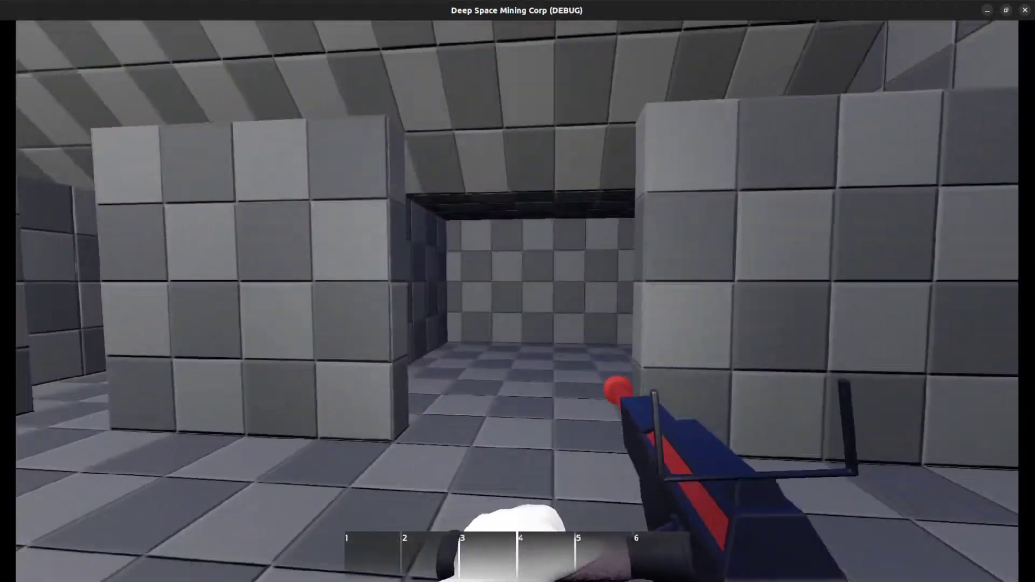
{"action": "key", "text": "w"}
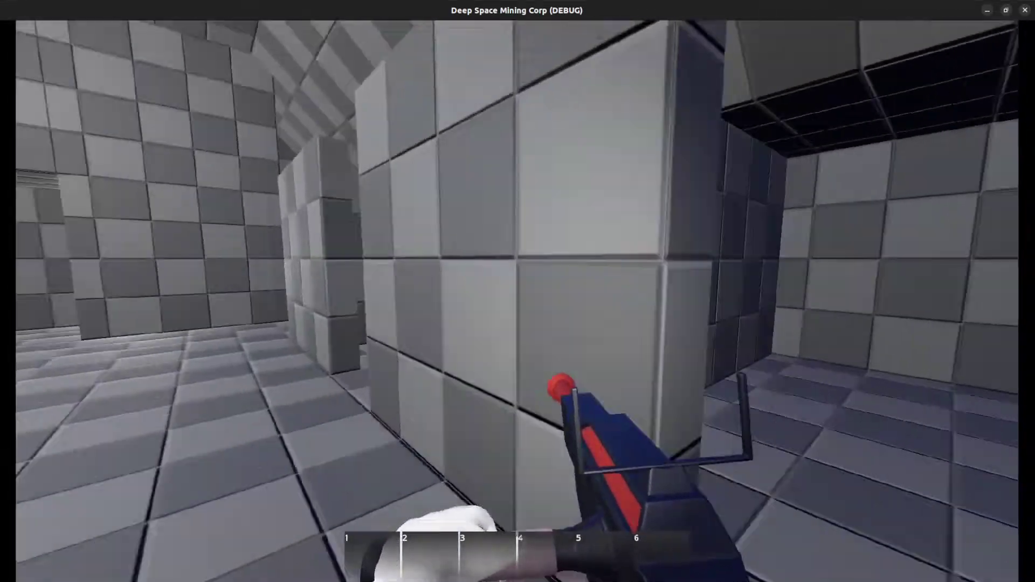
{"action": "key", "text": "w"}
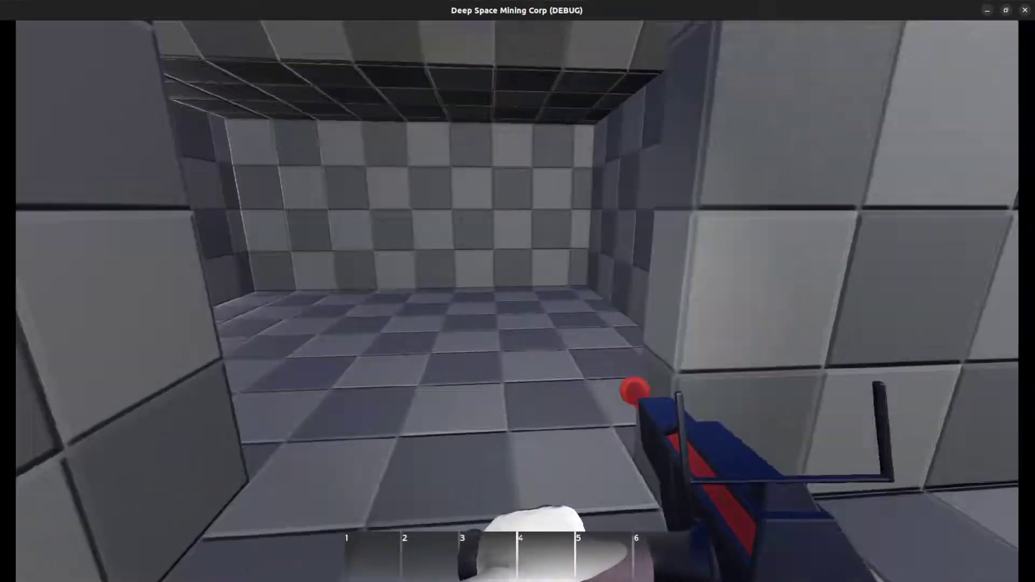
- Explore more corridors past the small room, then bring up the pause menu
{"action": "key", "text": "w"}
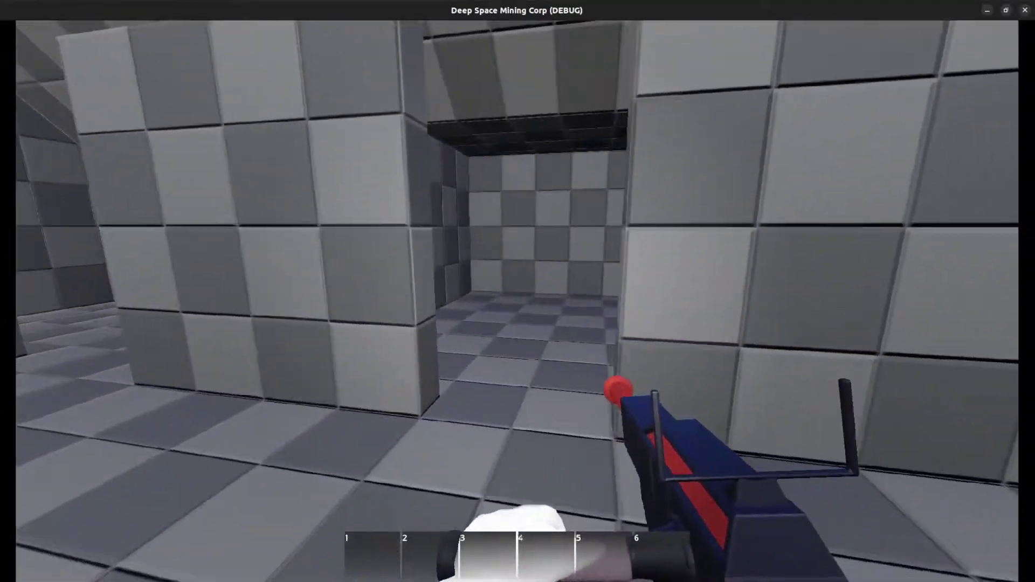
{"action": "key", "text": "w"}
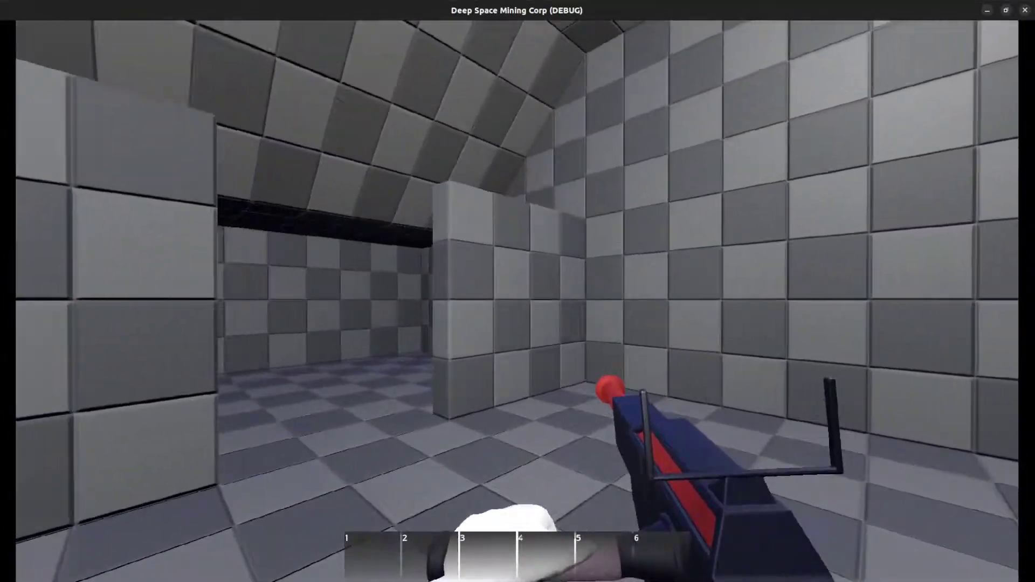
{"action": "key", "text": "w"}
{"action": "key", "text": "w"}
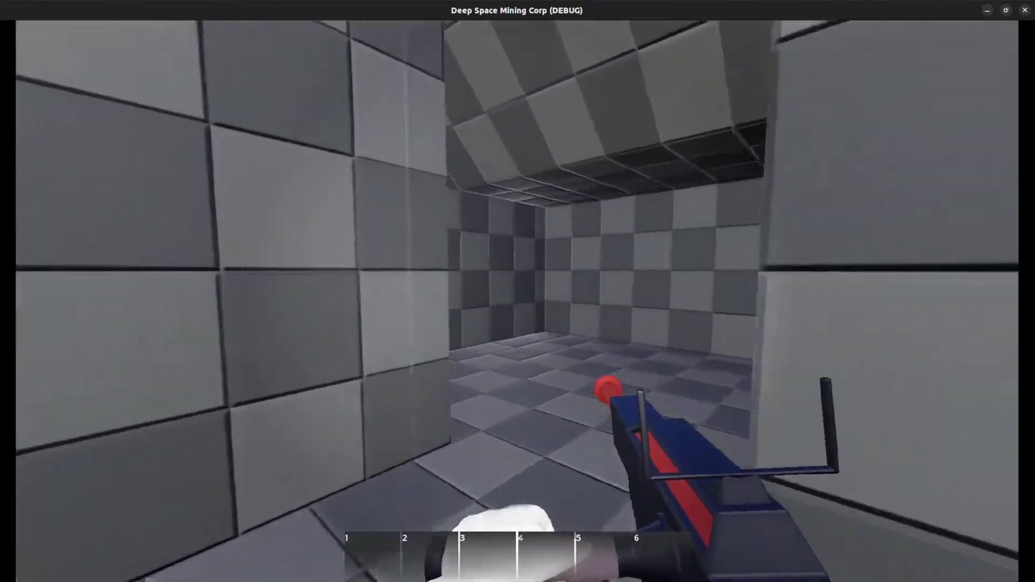
{"action": "key", "text": "w"}
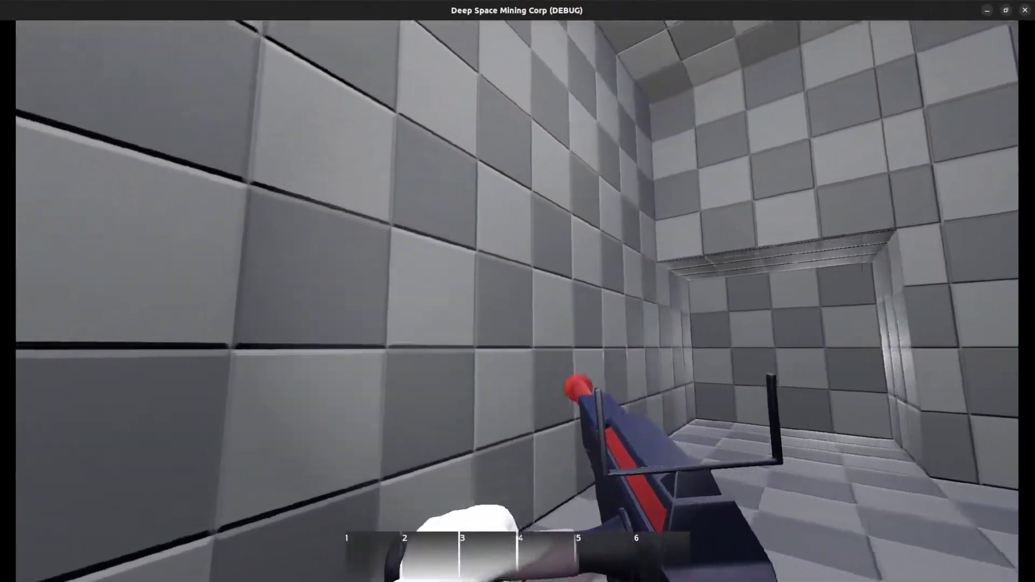
{"action": "key", "text": "w"}
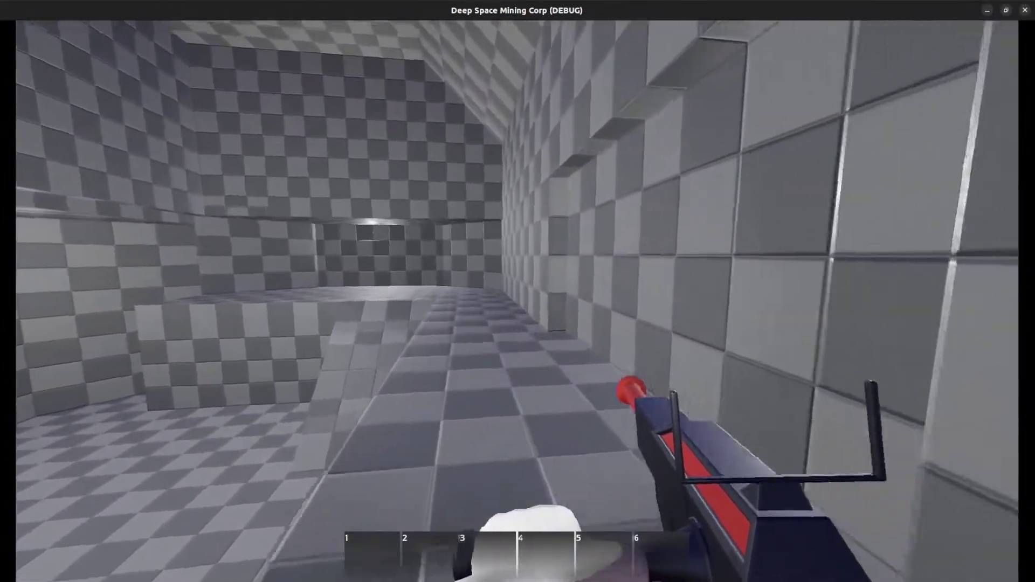
{"action": "key", "text": "Escape"}
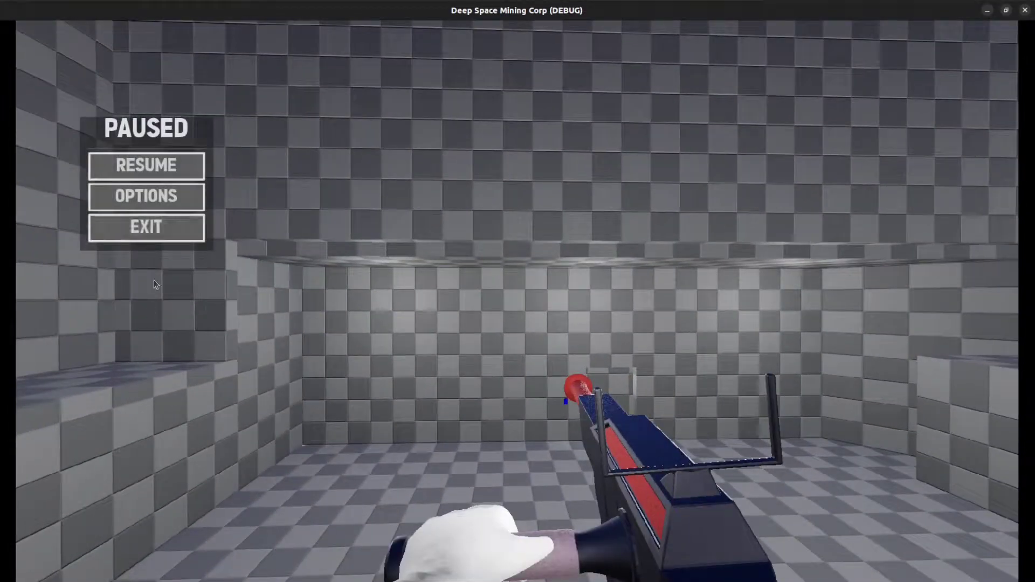
- Resume from the pause menu, fly out among the asteroids, and pause with Escape
{"action": "left_click", "coordinate": [132, 165]}
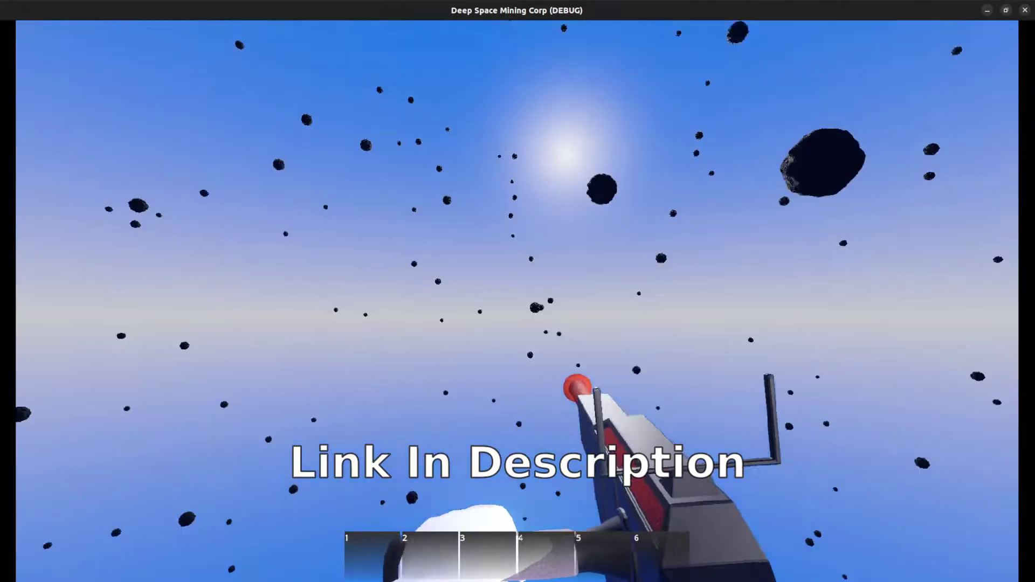
{"action": "key", "text": "Escape"}
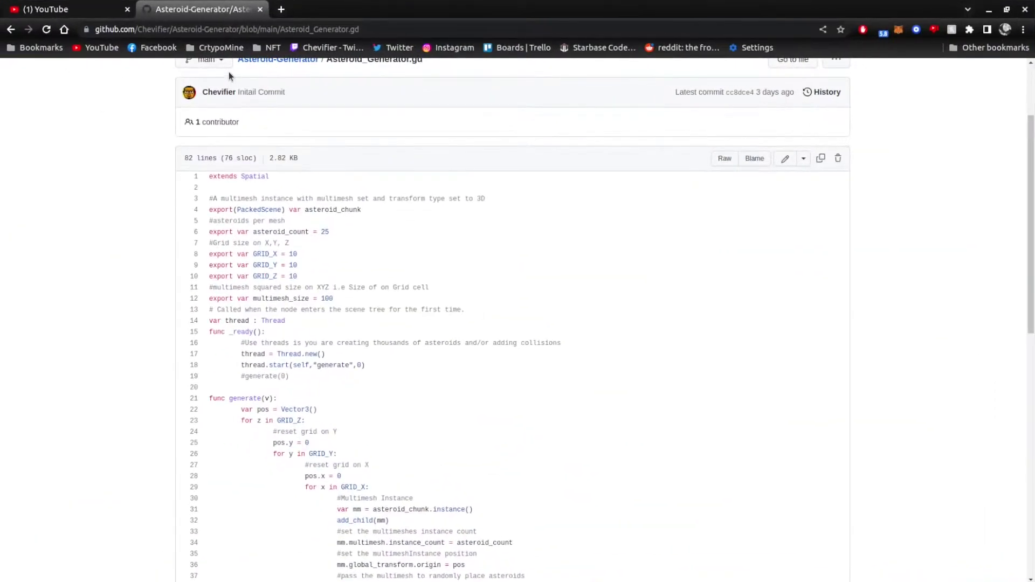
{"action": "scroll", "coordinate": [169, 110], "scroll_direction": "up", "scroll_amount": 1}
{"action": "scroll", "coordinate": [294, 217], "scroll_direction": "up", "scroll_amount": 1}
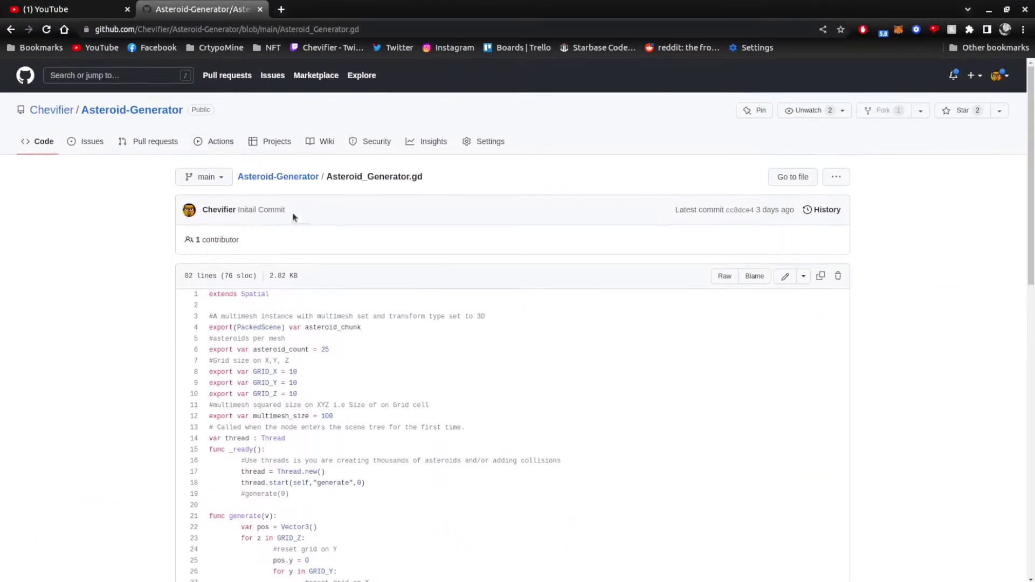
{"action": "left_click", "coordinate": [280, 176]}
{"action": "scroll", "coordinate": [396, 377], "scroll_direction": "down", "scroll_amount": 1}
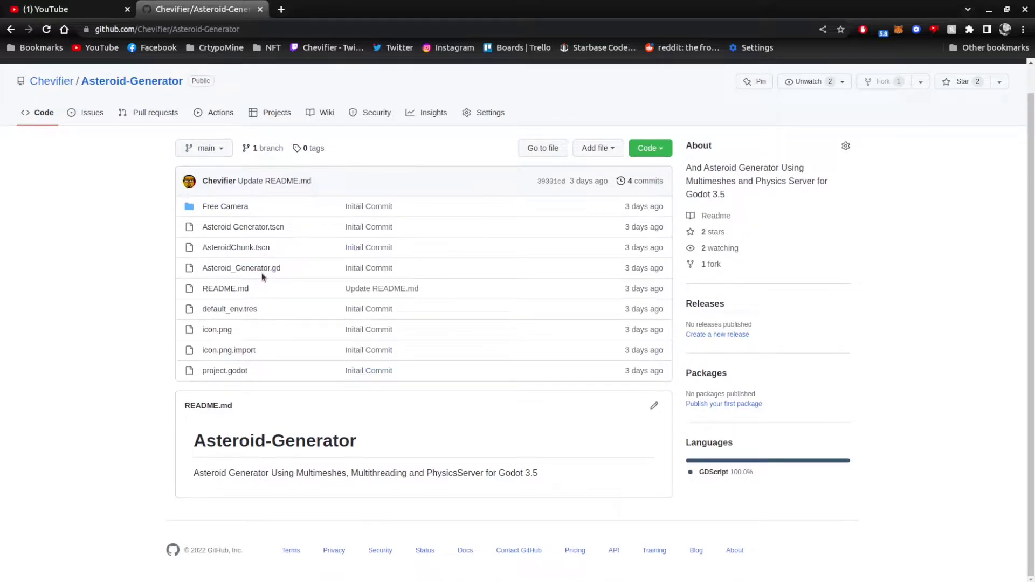
{"action": "left_click", "coordinate": [233, 272]}
{"action": "scroll", "coordinate": [259, 339], "scroll_direction": "down", "scroll_amount": 2}
{"action": "scroll", "coordinate": [236, 317], "scroll_direction": "down", "scroll_amount": 1}
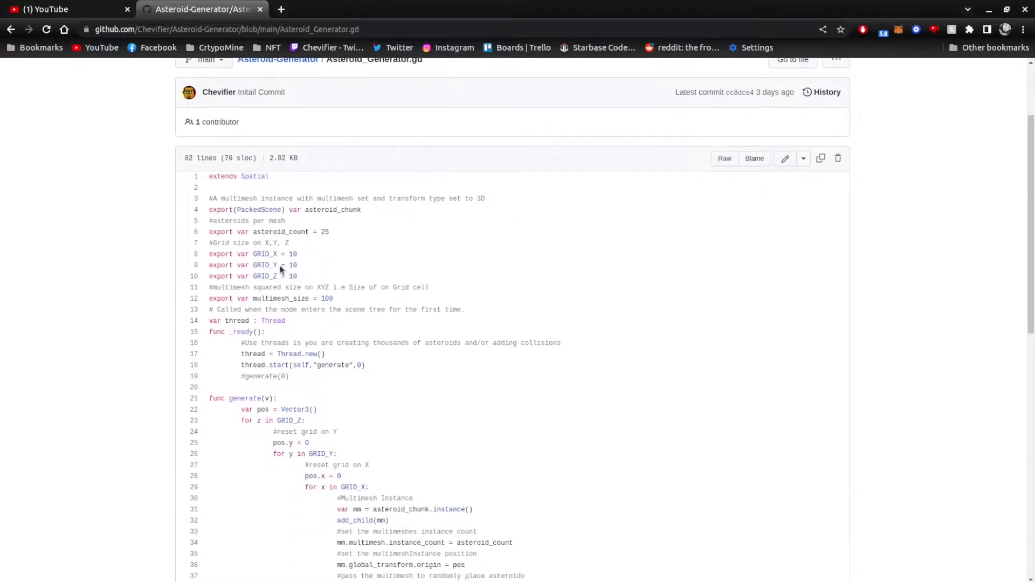
{"action": "scroll", "coordinate": [252, 236], "scroll_direction": "down", "scroll_amount": 2}
{"action": "scroll", "coordinate": [252, 237], "scroll_direction": "down", "scroll_amount": 3}
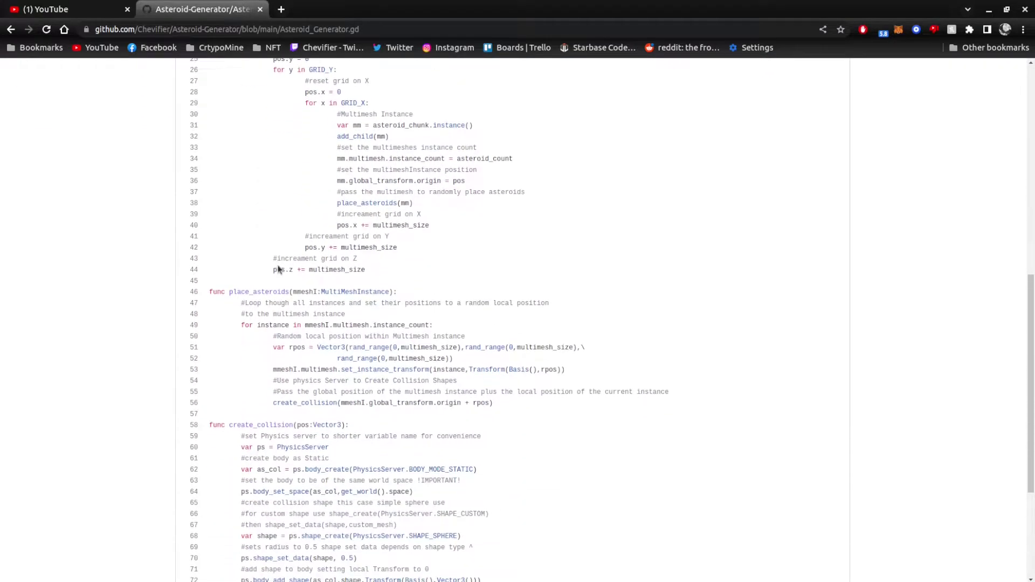
{"action": "scroll", "coordinate": [315, 347], "scroll_direction": "up", "scroll_amount": 5}
{"action": "scroll", "coordinate": [199, 266], "scroll_direction": "up", "scroll_amount": 5}
{"action": "scroll", "coordinate": [262, 204], "scroll_direction": "up", "scroll_amount": 2}
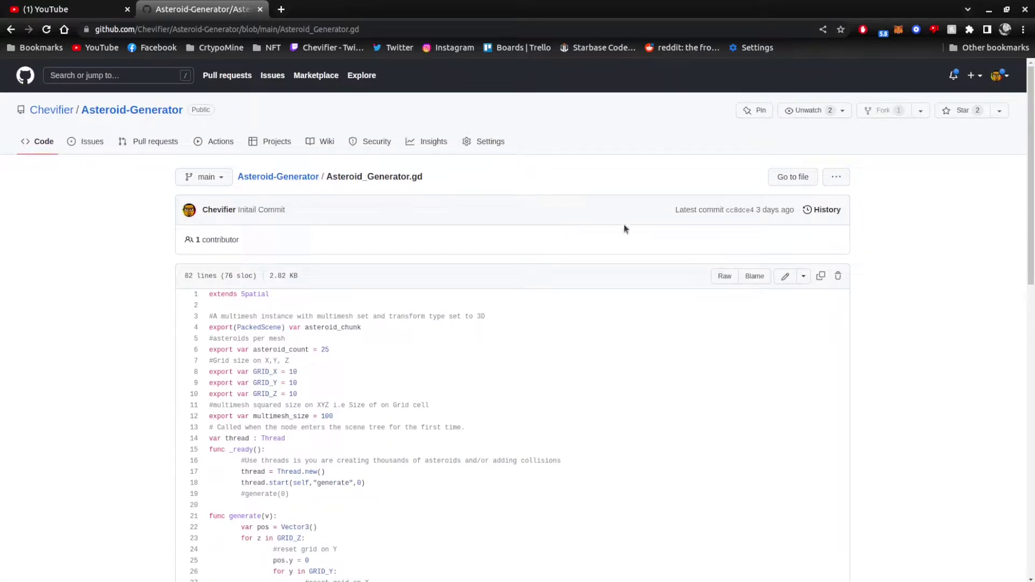
{"action": "scroll", "coordinate": [335, 317], "scroll_direction": "down", "scroll_amount": 4}
{"action": "scroll", "coordinate": [365, 421], "scroll_direction": "down", "scroll_amount": 5}
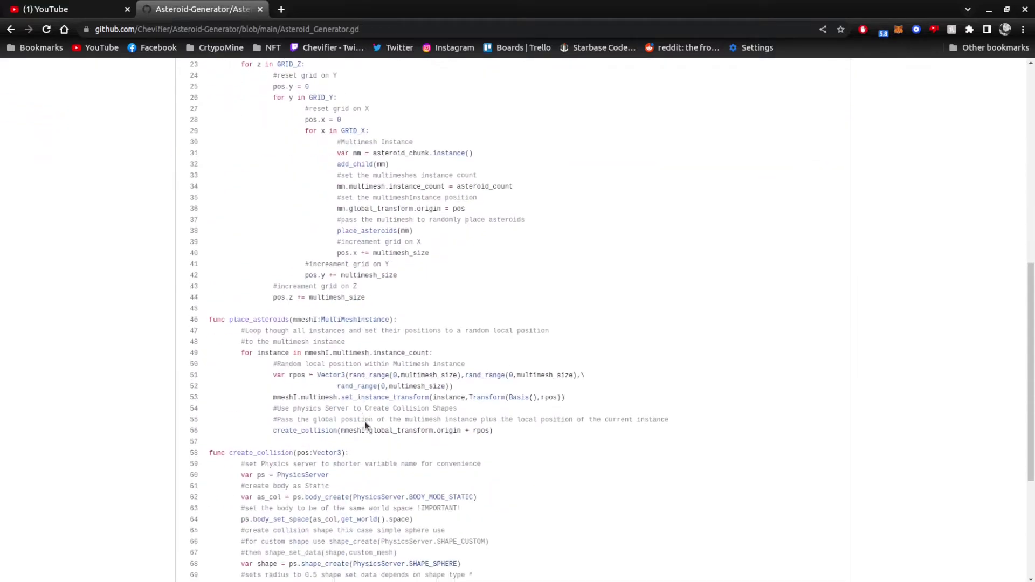
{"action": "scroll", "coordinate": [445, 363], "scroll_direction": "down", "scroll_amount": 4}
{"action": "scroll", "coordinate": [449, 398], "scroll_direction": "up", "scroll_amount": 5}
{"action": "scroll", "coordinate": [426, 483], "scroll_direction": "up", "scroll_amount": 5}
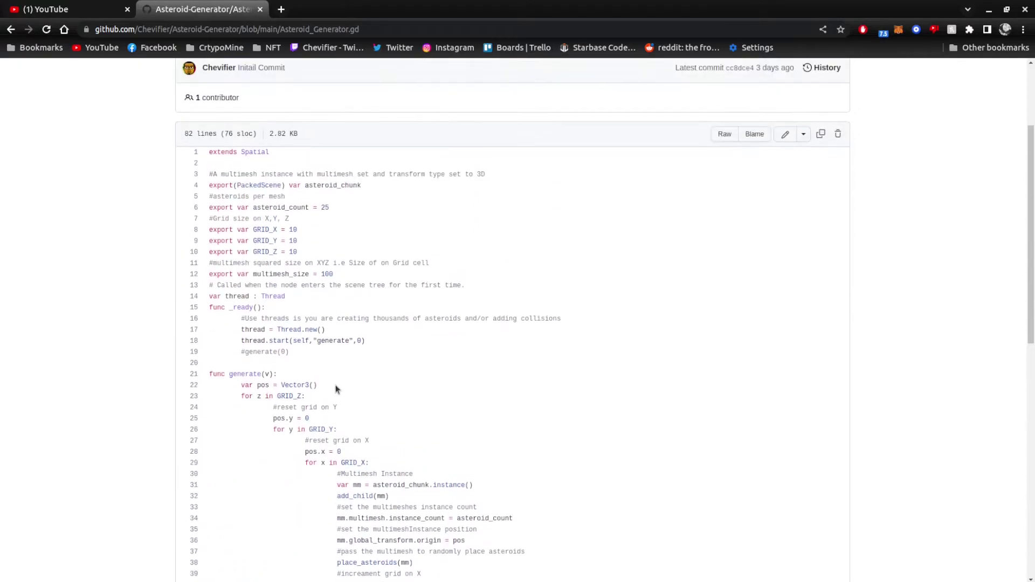
{"action": "scroll", "coordinate": [335, 388], "scroll_direction": "up", "scroll_amount": 2}
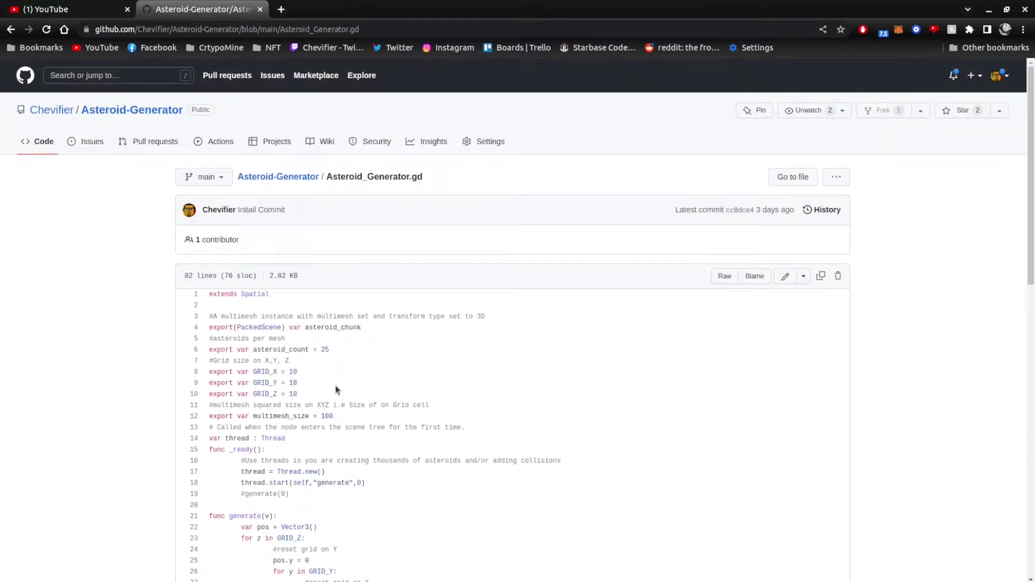